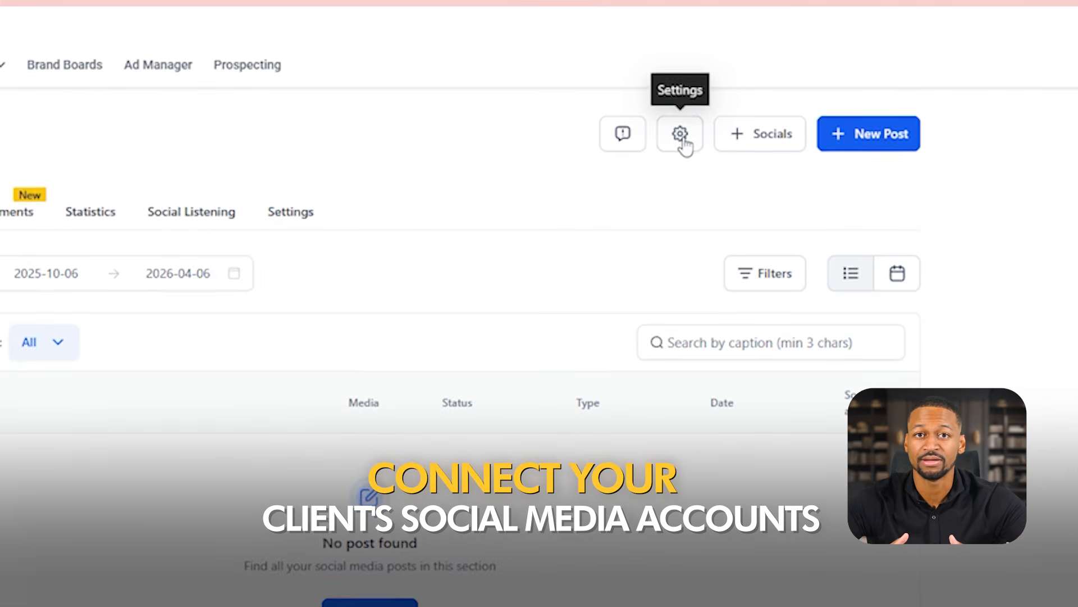
Open the Social Planner's social account settings and bring up the options for connecting another social account
click(681, 137)
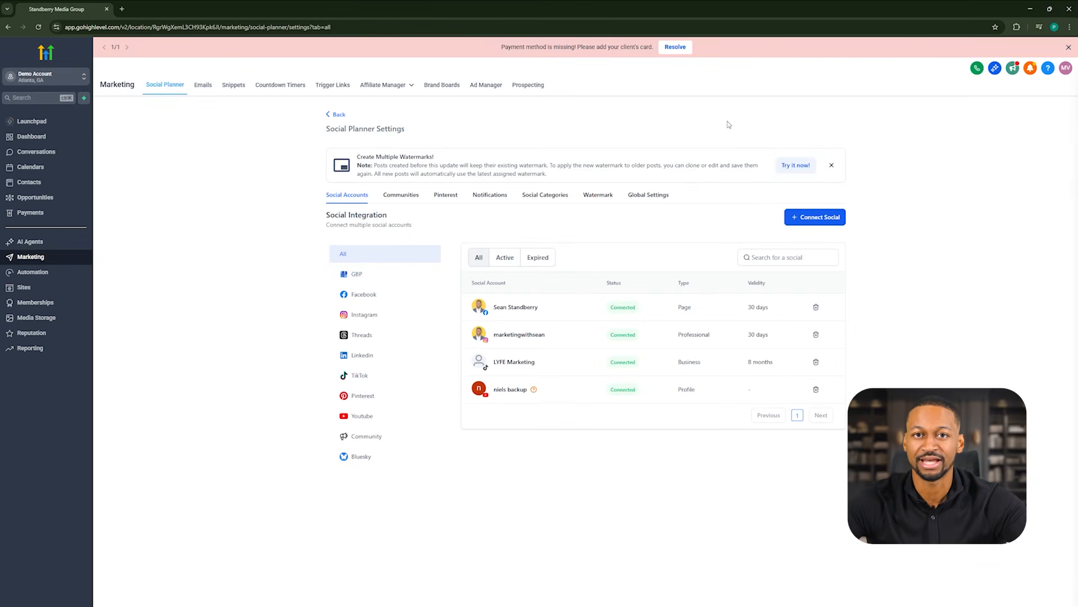
click(815, 218)
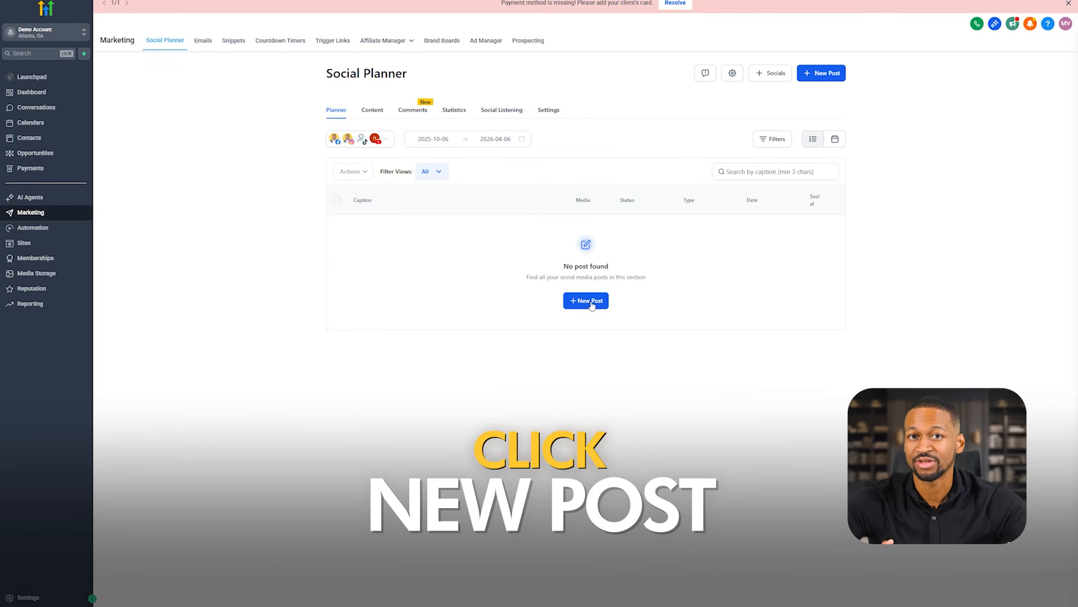
Create a new social post and select all connected social accounts as its destinations
click(589, 302)
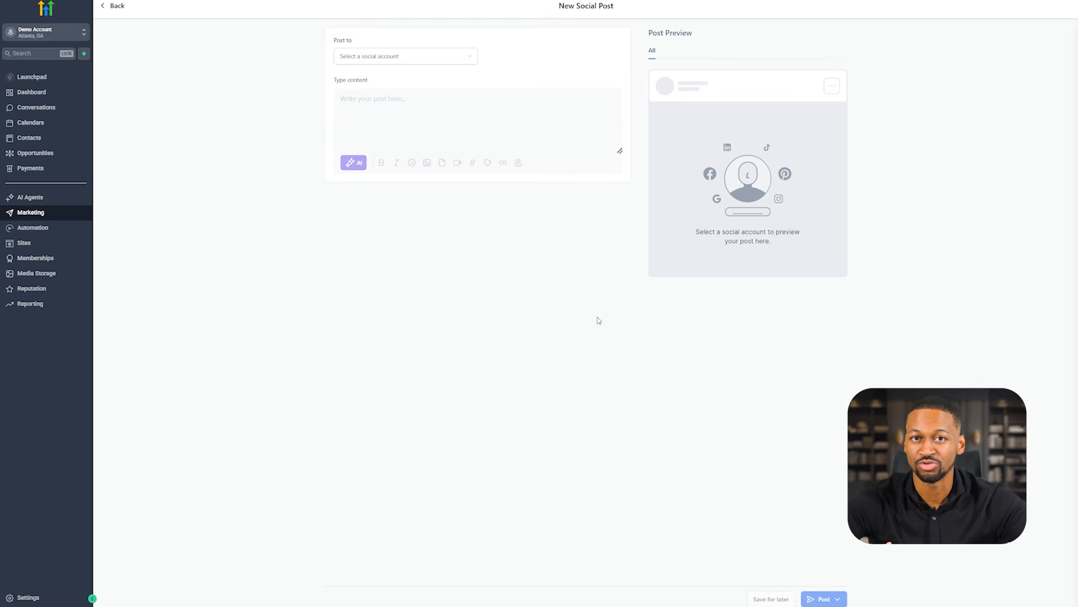
click(441, 57)
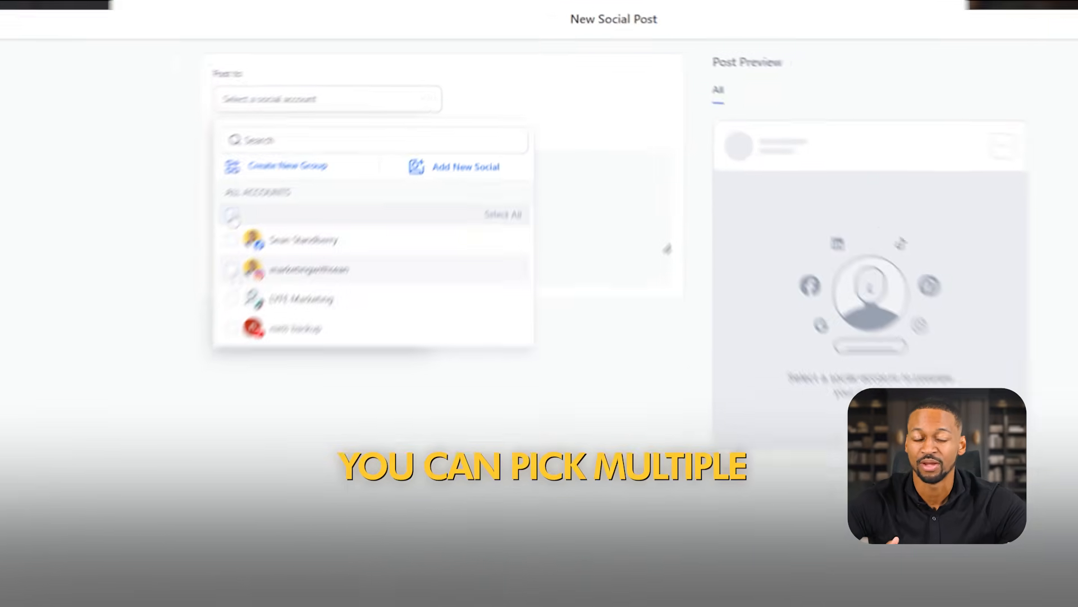
click(232, 214)
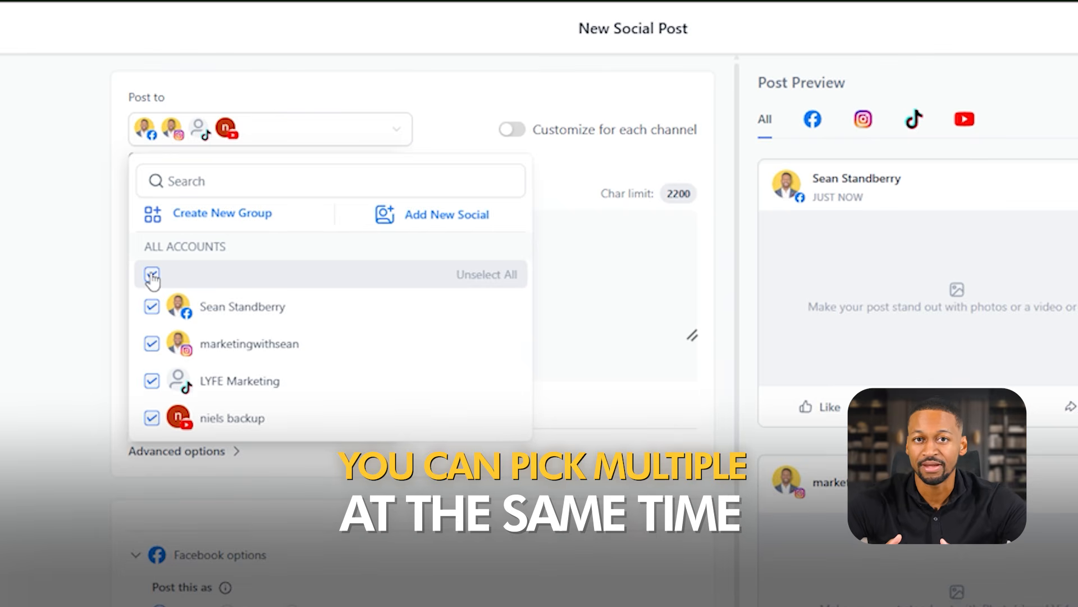
click(387, 130)
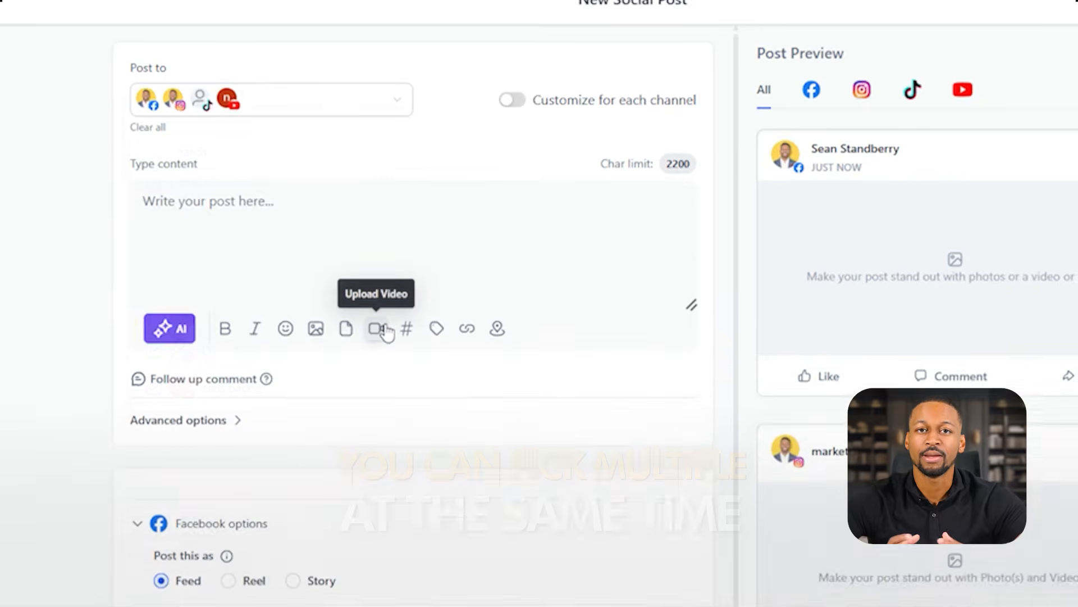
Insert the dental character video whose file name starts with "openart" from Media Storage into the post
click(382, 329)
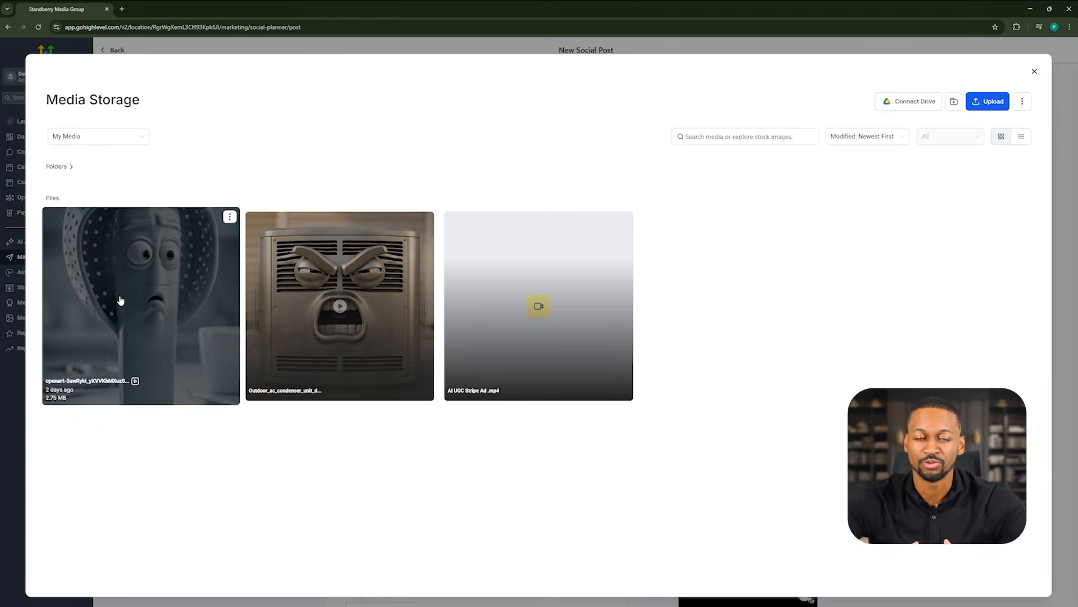
click(120, 300)
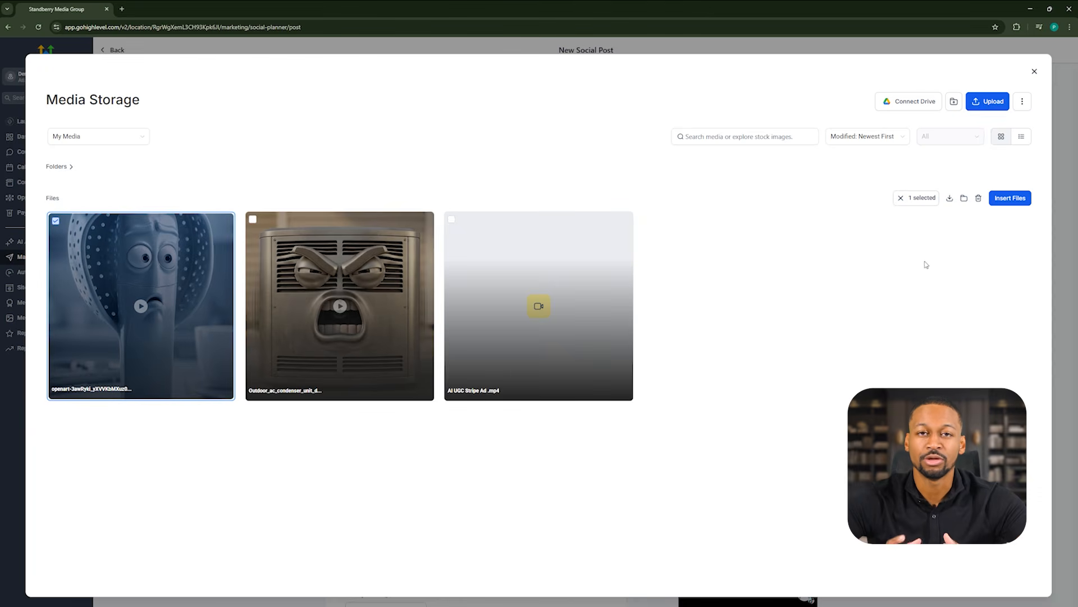
click(1005, 200)
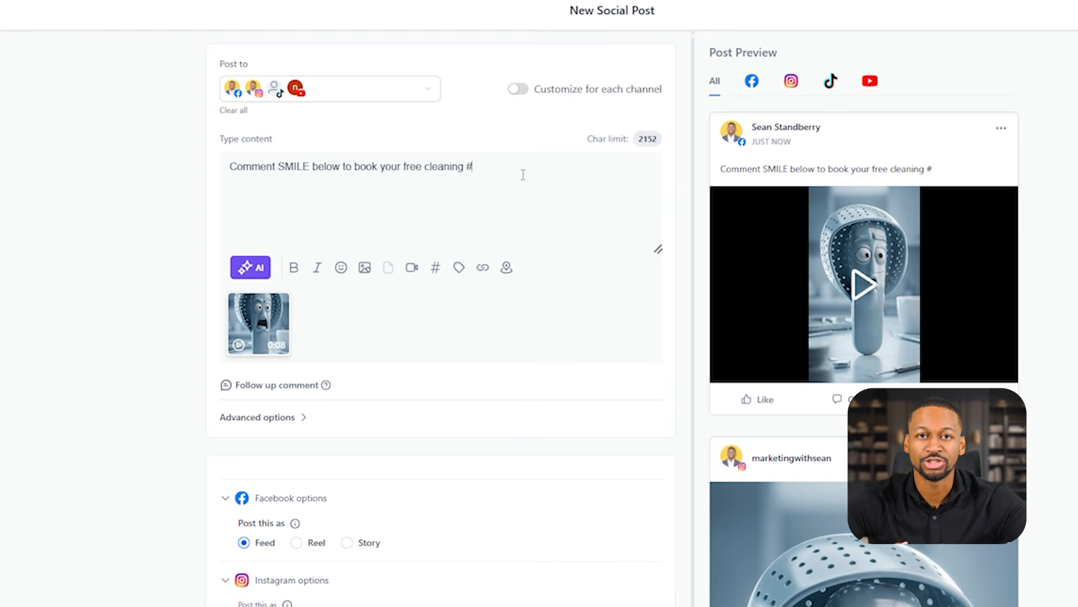
Complete the post caption with the hashtags #AI #Dental and review the Facebook and Instagram previews
text(#AI #Dental)
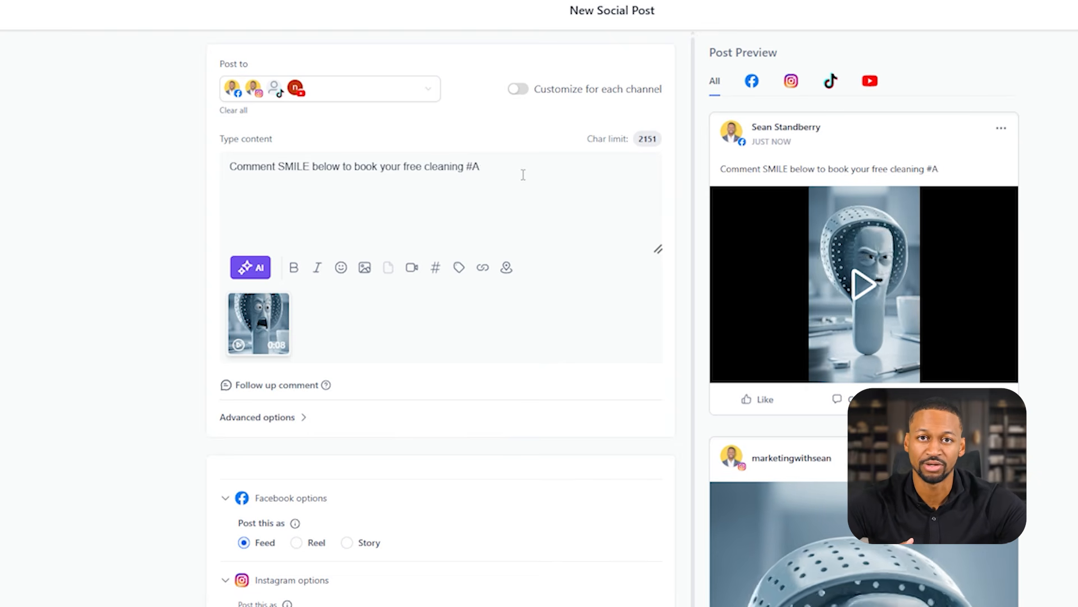
scroll(790, 447, down, 3)
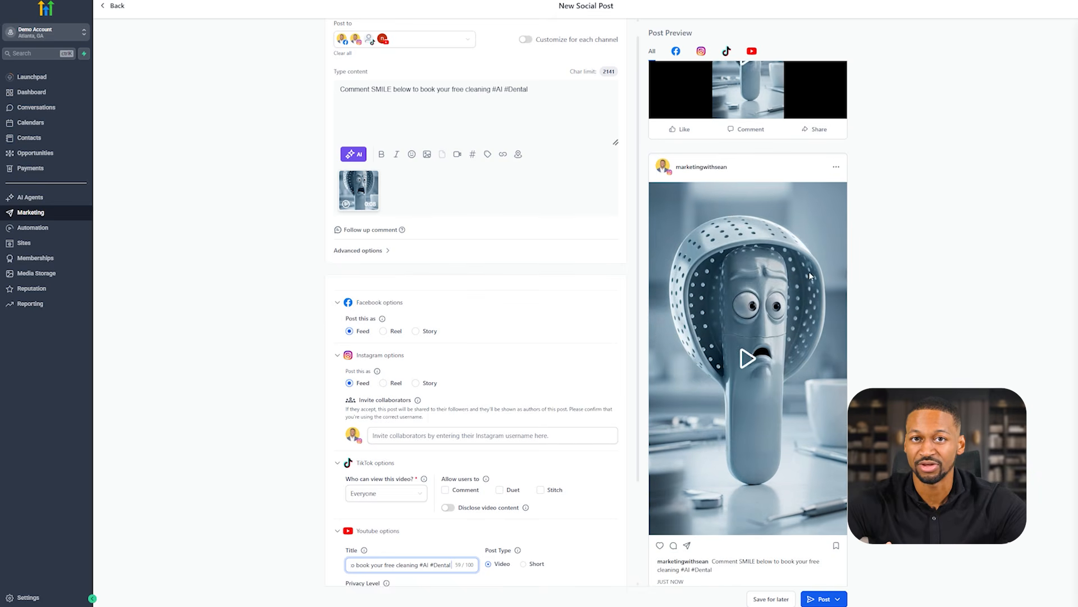
scroll(819, 316, up, 3)
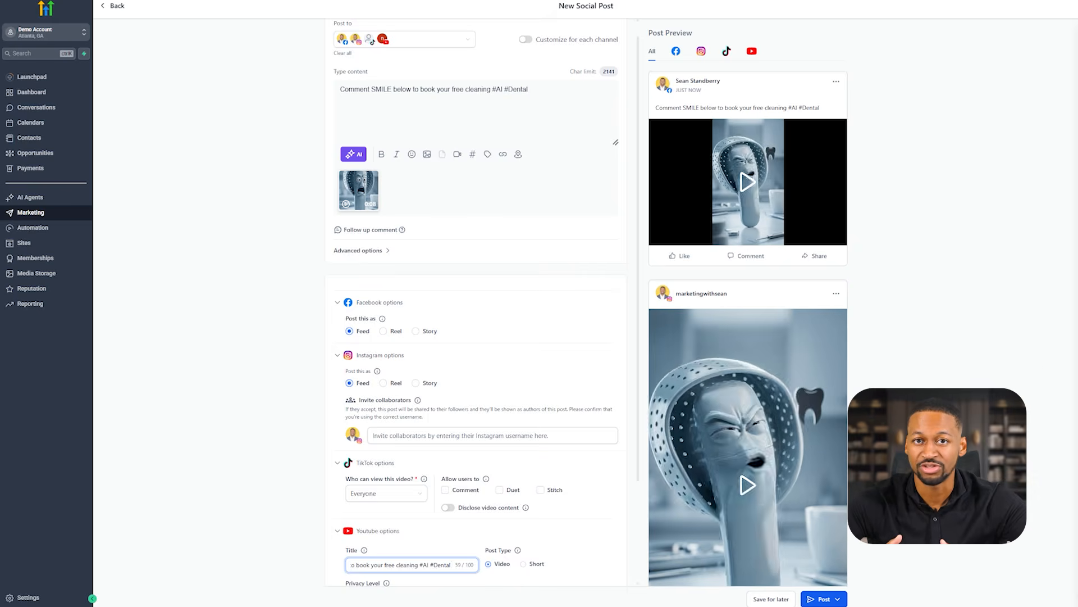
Choose to schedule the post instead of publishing it now and pick March 7, 2026 as its date
click(838, 599)
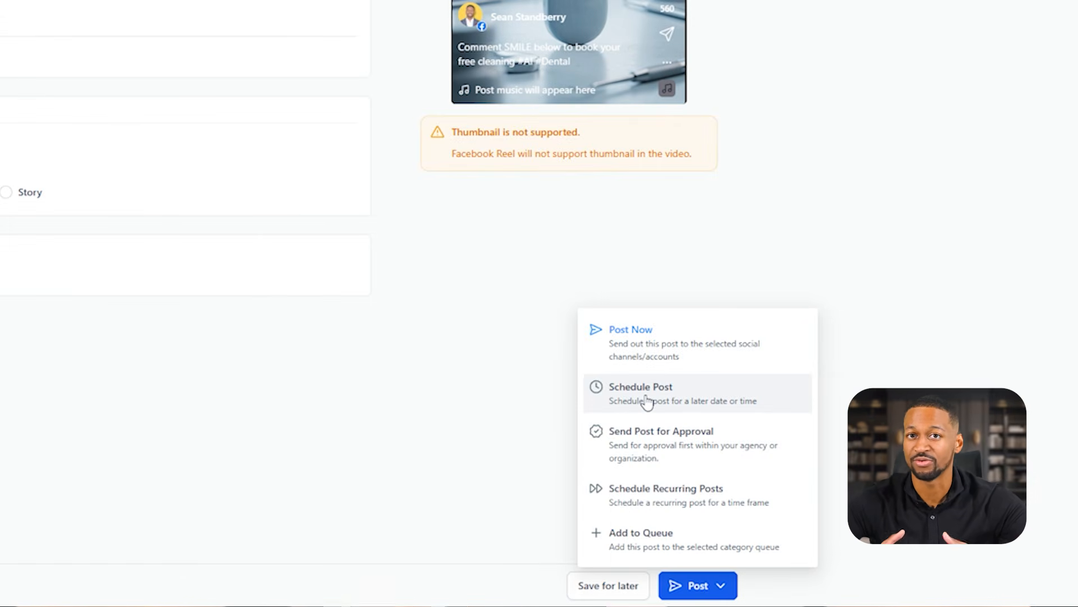
click(648, 401)
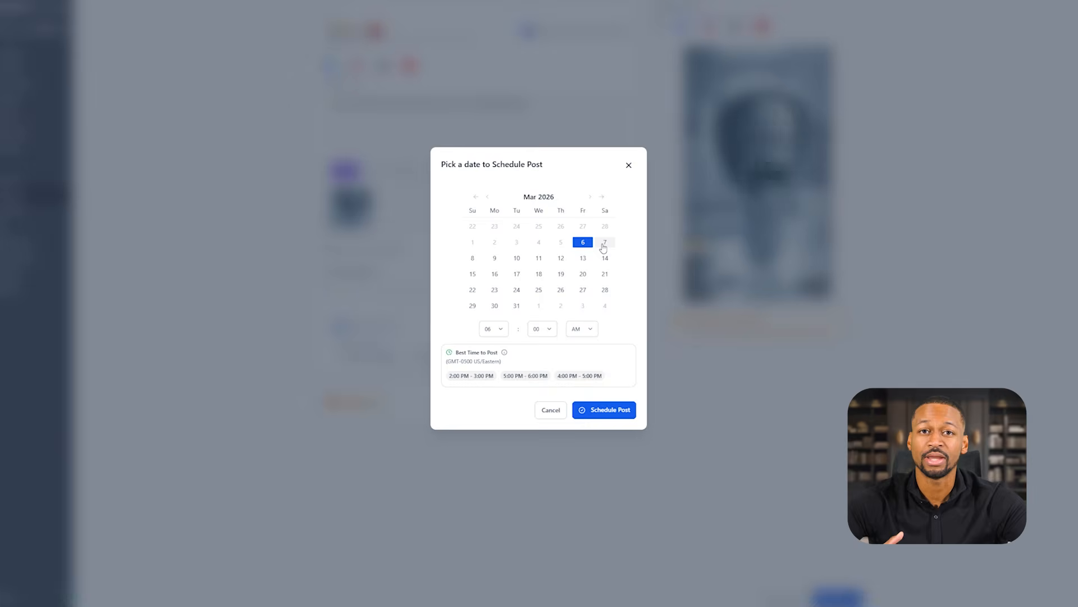
click(604, 245)
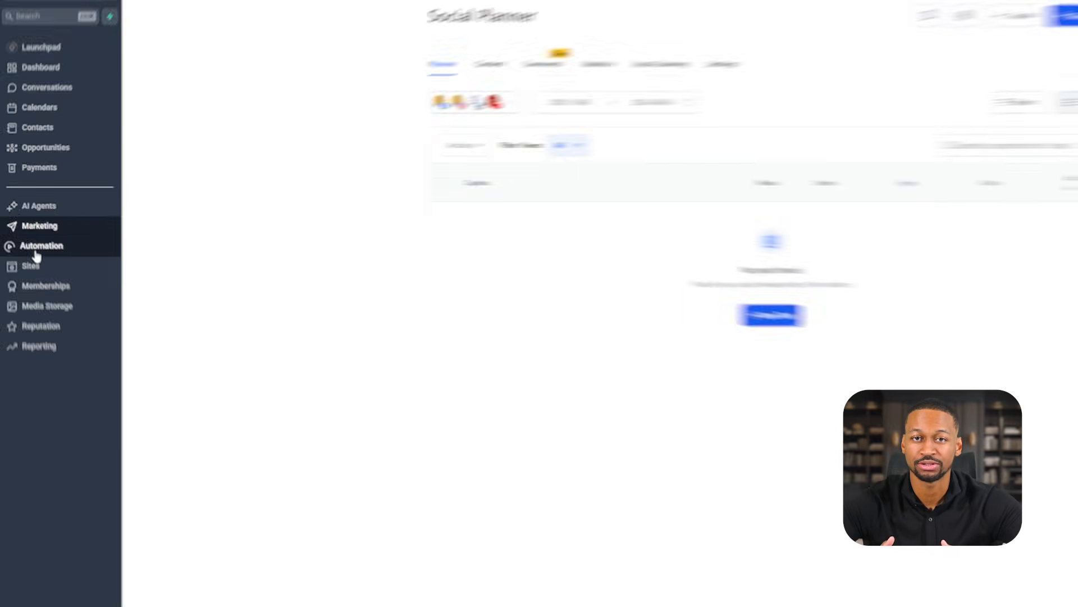
Go to the Automation workflows and create a new workflow from scratch
click(36, 252)
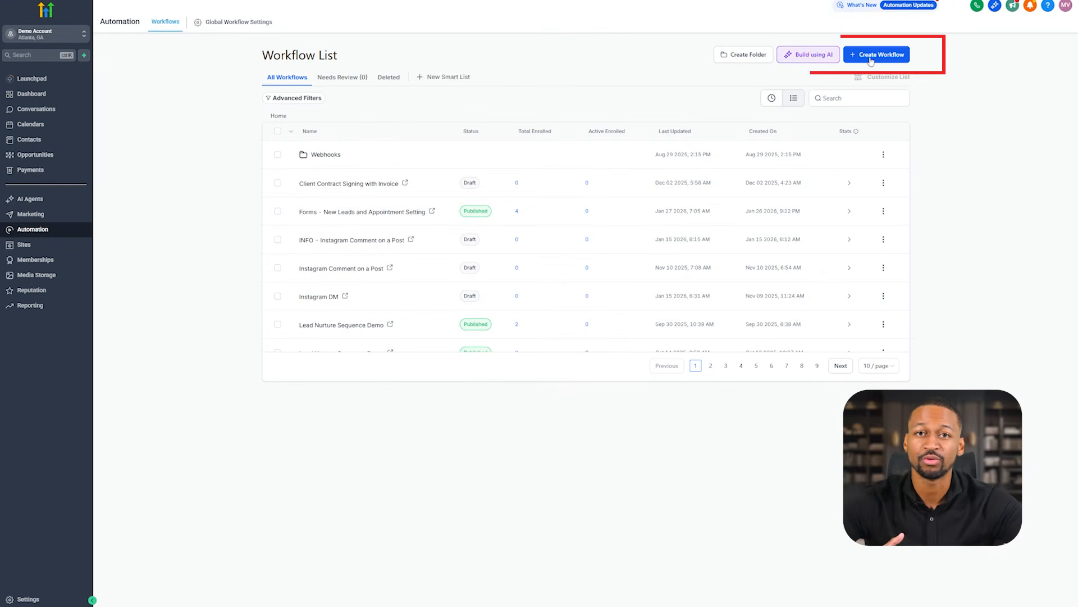
click(870, 57)
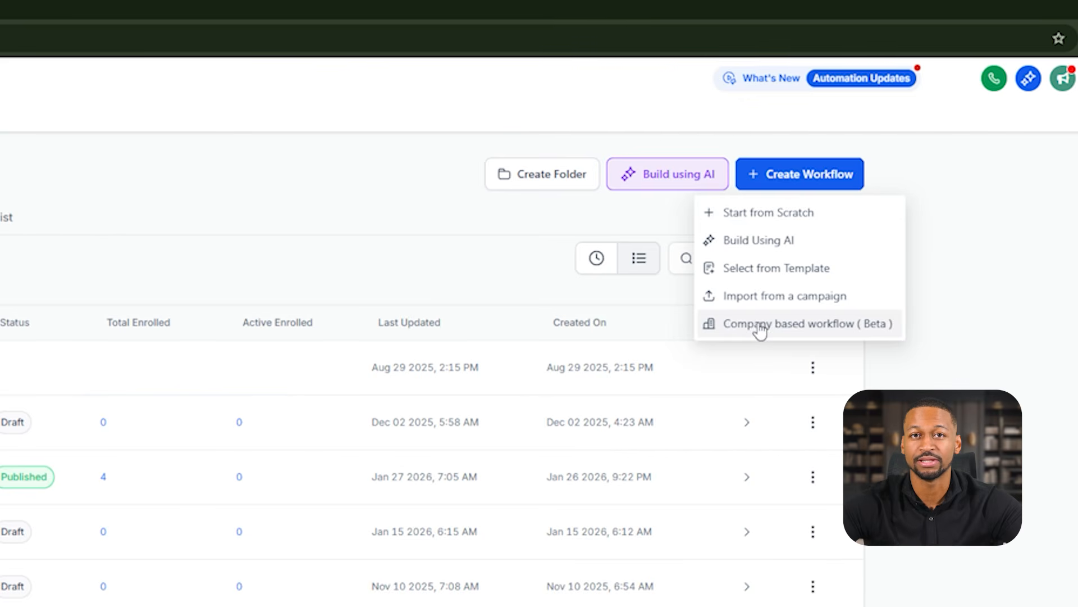
click(846, 218)
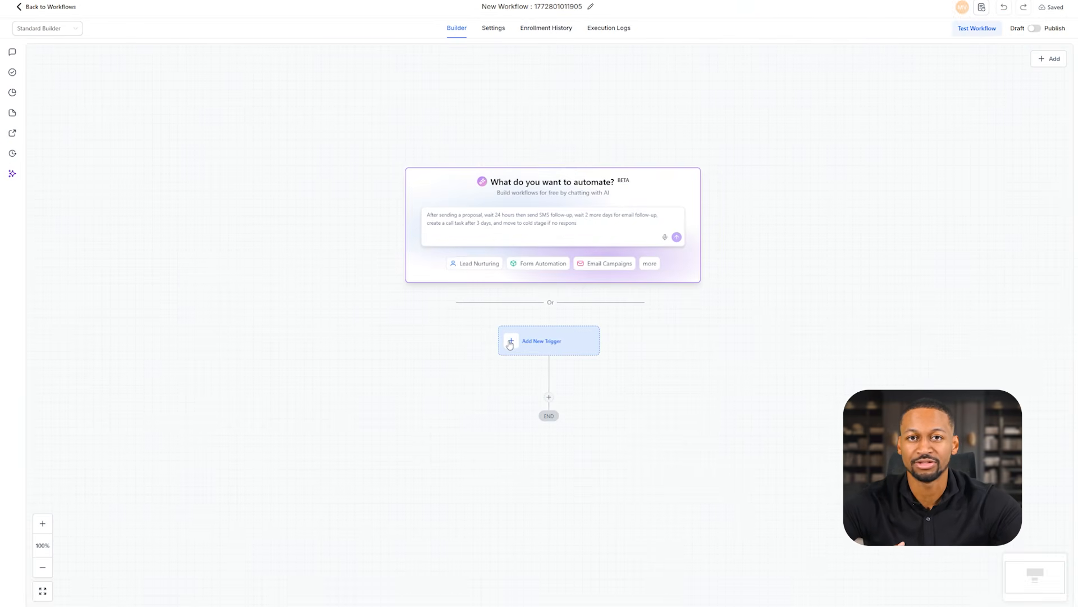
Add a Customer Replied trigger to the workflow with an Exact match phrase filter for SMILE
click(510, 344)
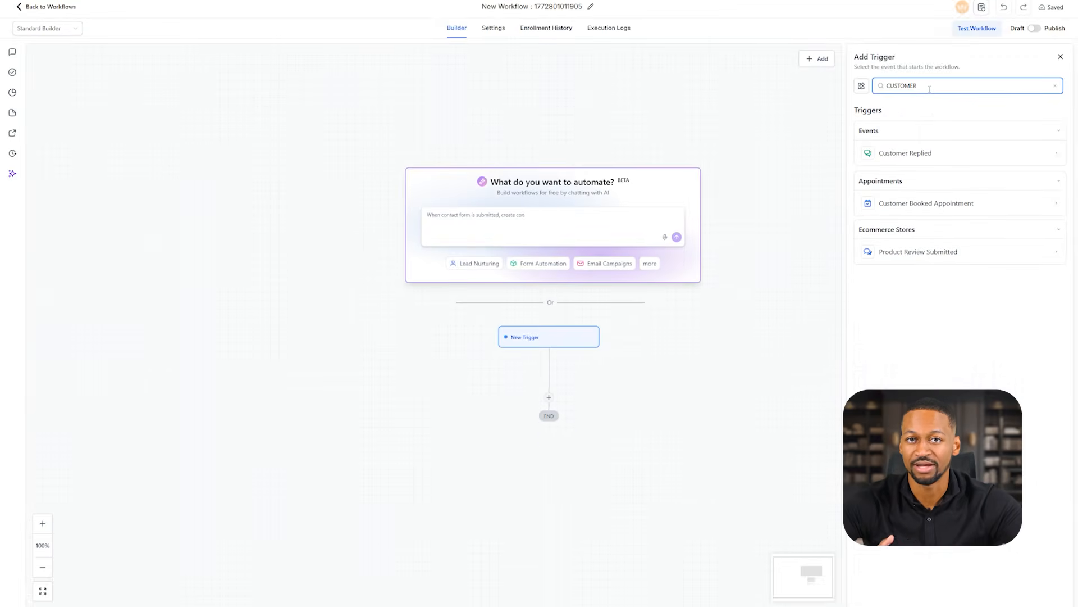
click(913, 161)
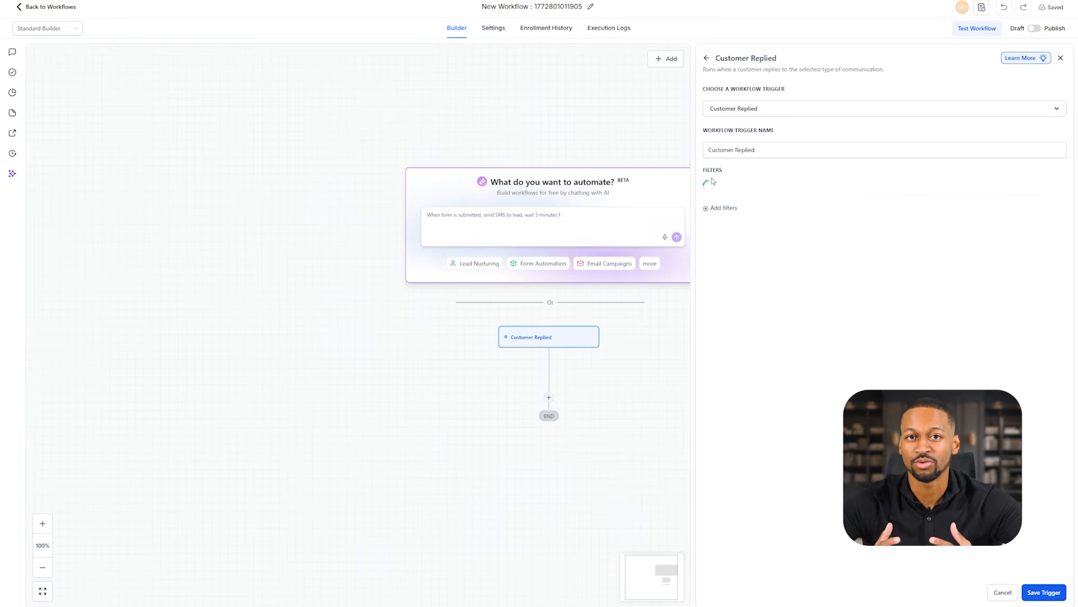
click(728, 193)
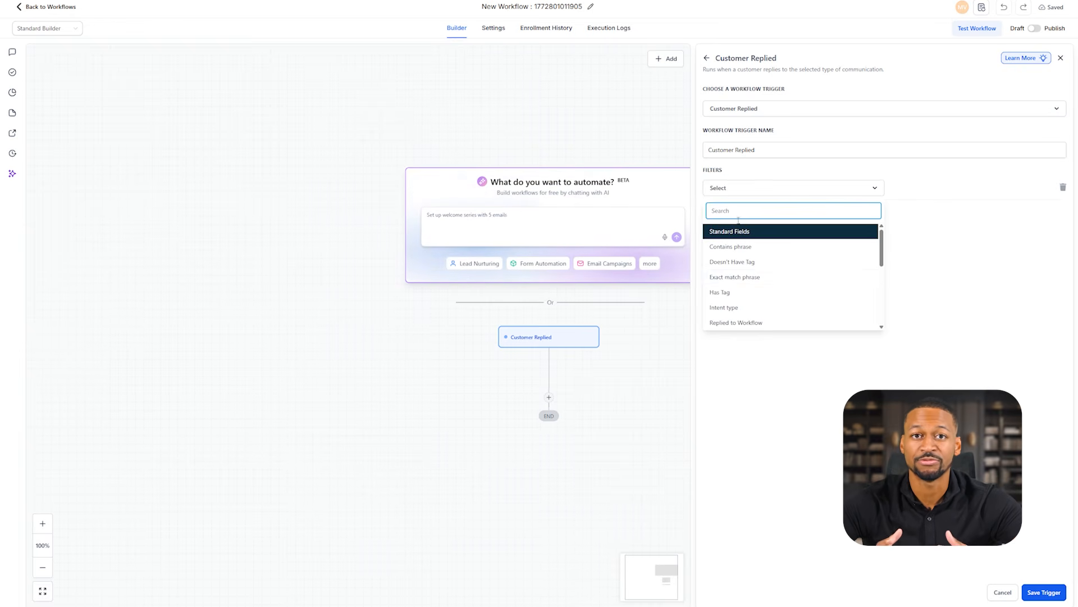
click(729, 278)
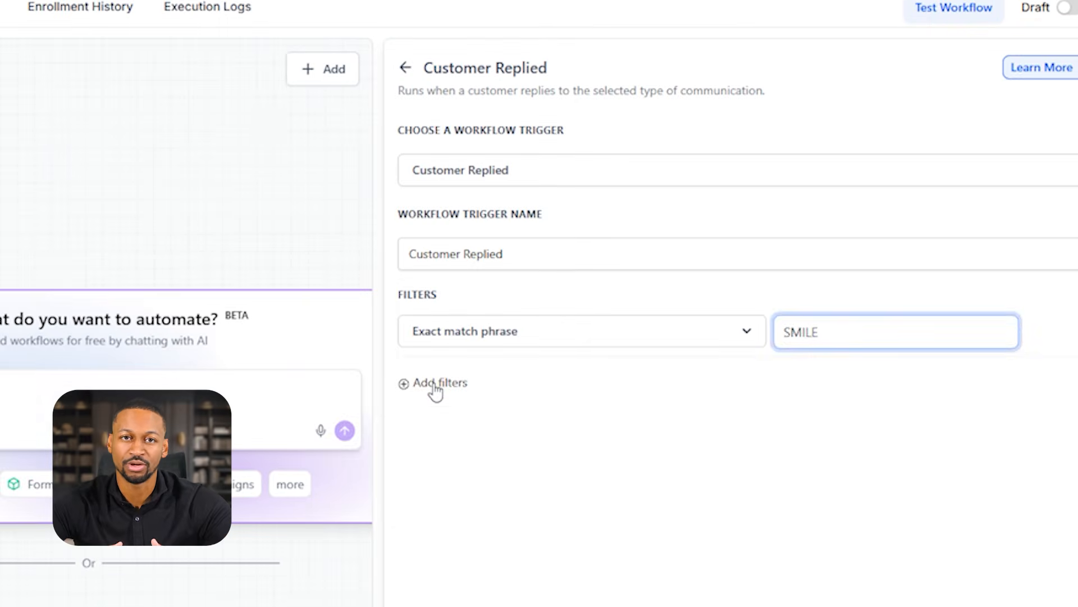
Add a second trigger filter that limits the Reply channel to Instagram DM
click(436, 388)
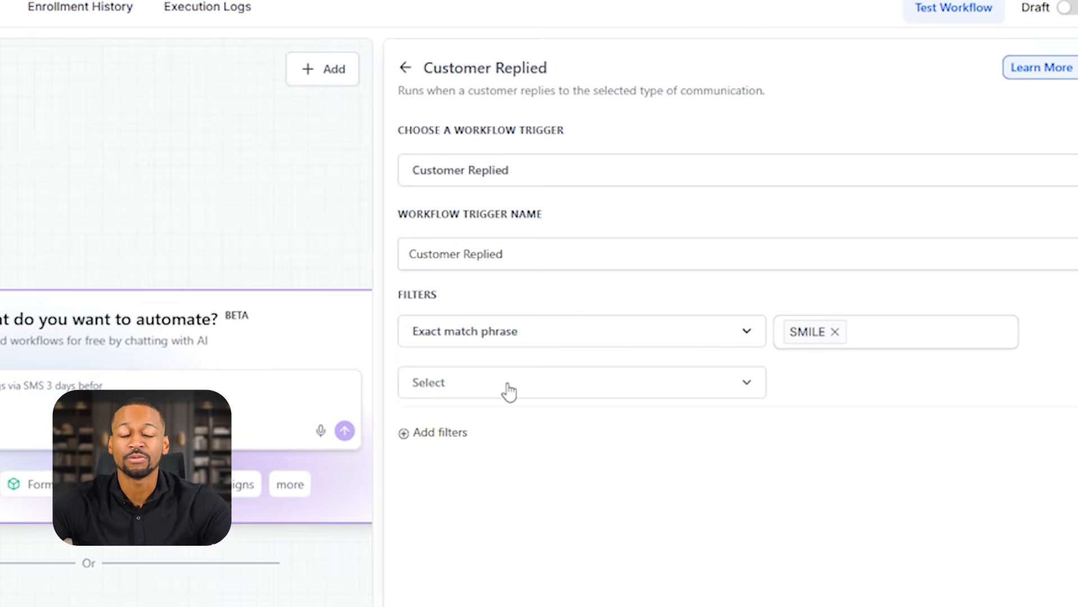
click(539, 388)
click(450, 606)
click(893, 382)
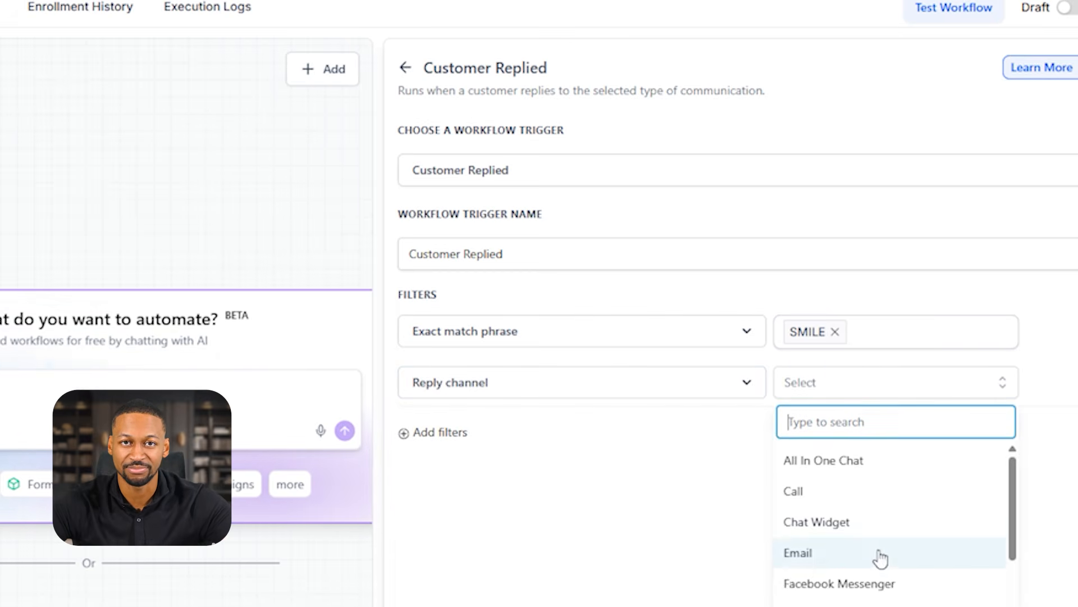
scroll(880, 553, down, 2)
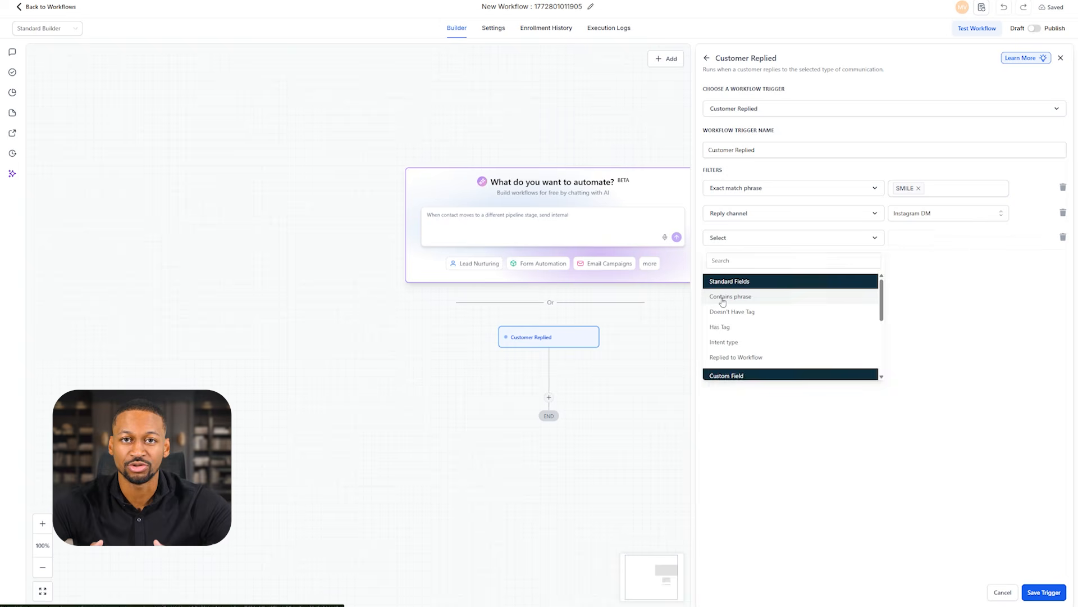
Add a Contains phrase filter with the thank-you message containing "Here's a link to book your free cleaning" and save the trigger
click(723, 302)
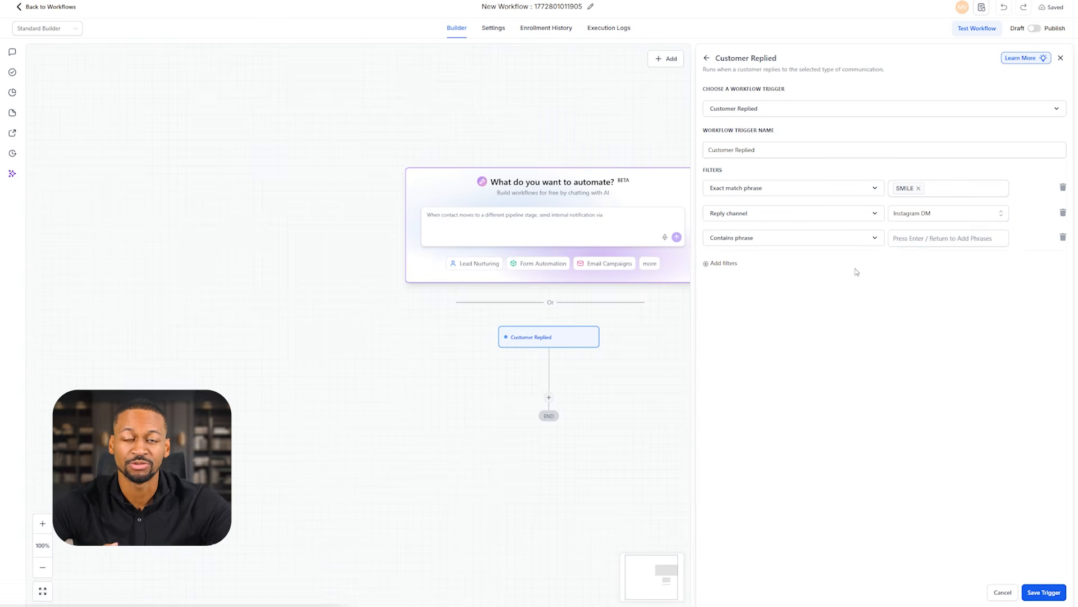
text(Here's a link to book your free cleaning)
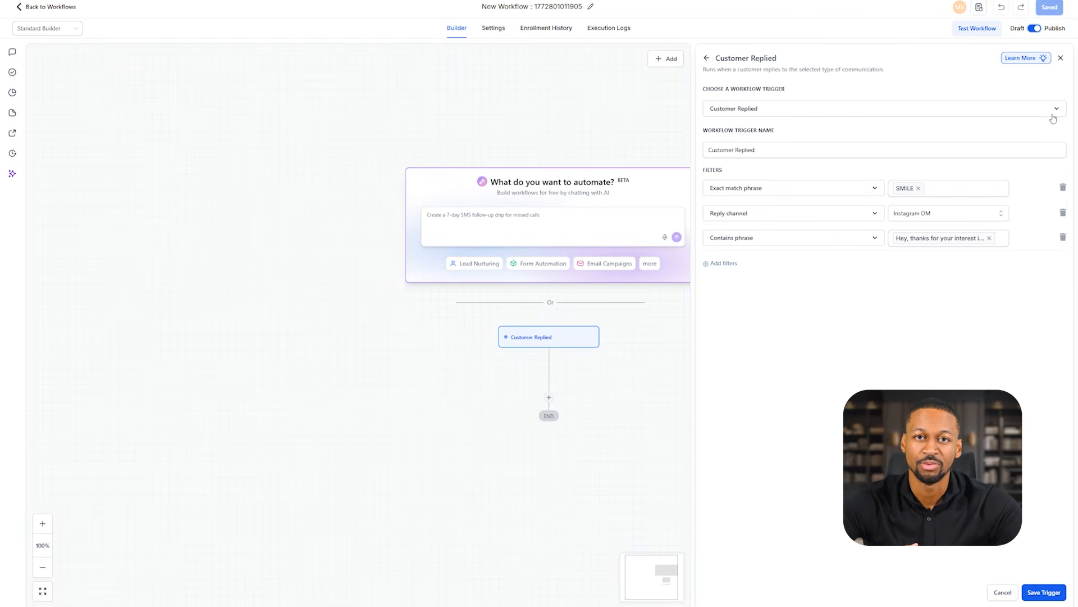
click(1057, 593)
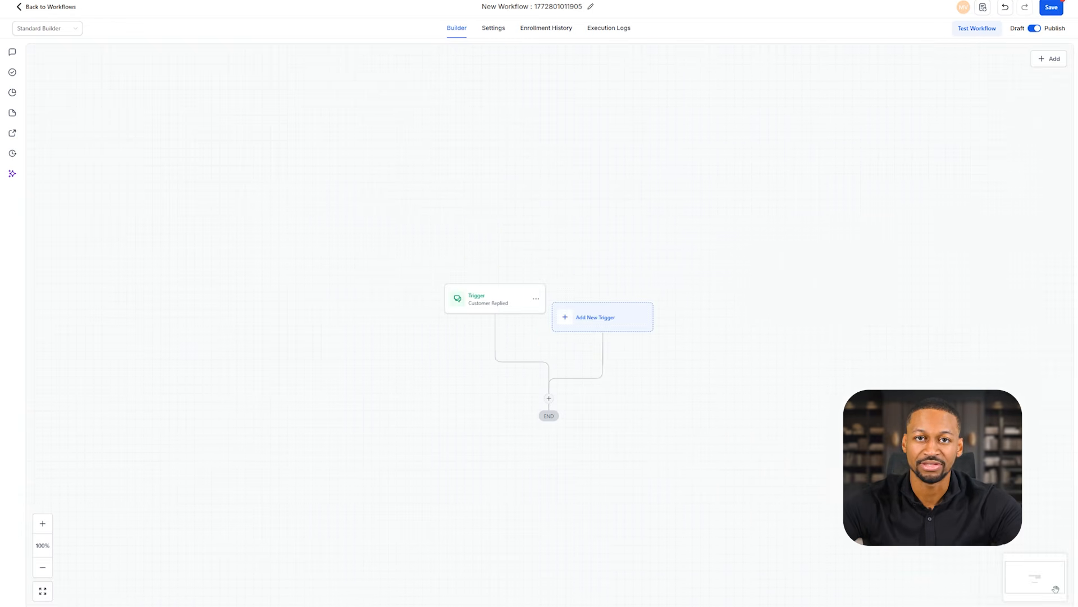